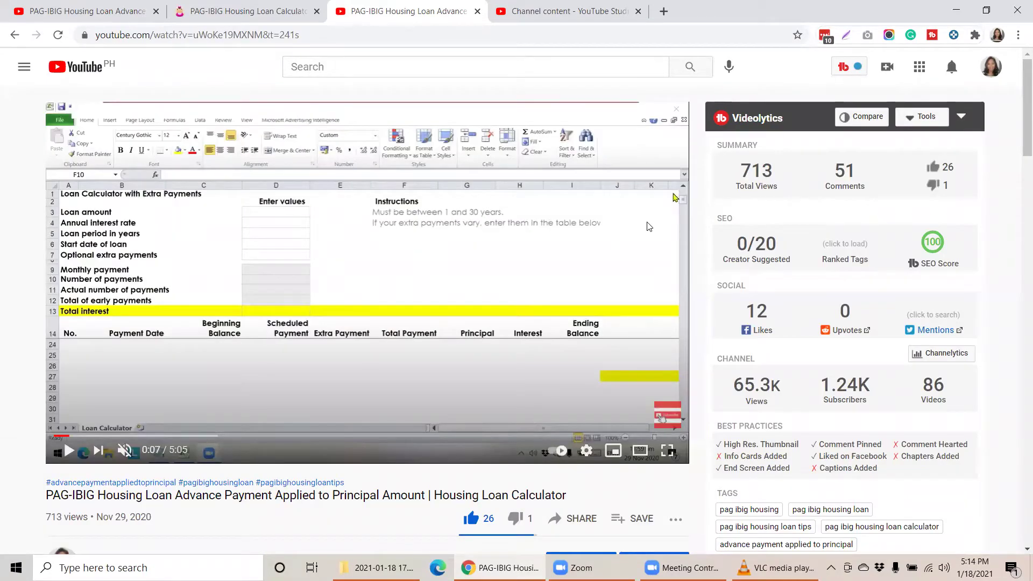
- Scroll the YouTube comments down to the creator's reply with the blogspot download link
scroll(612, 239, "down", 15)
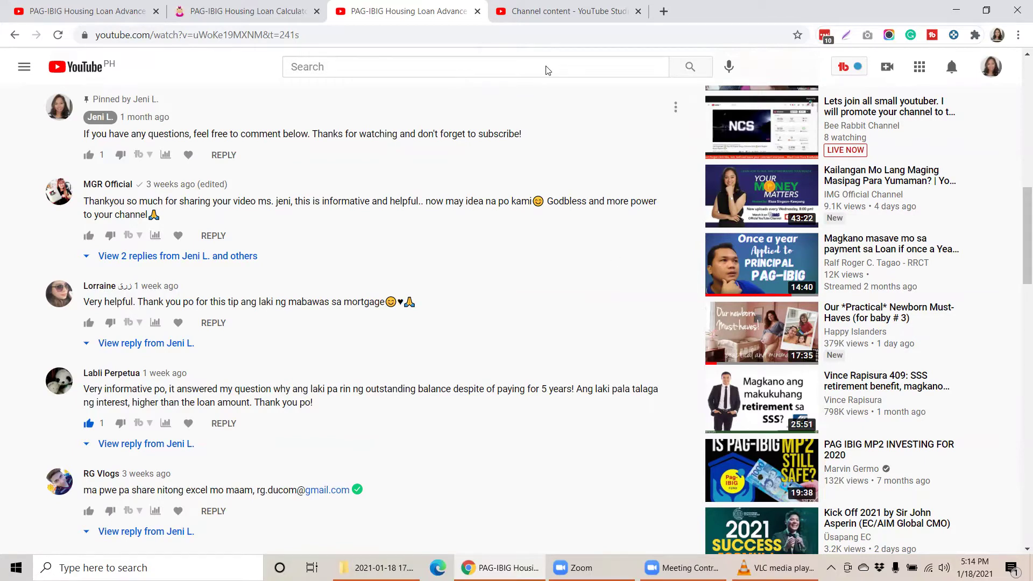
scroll(600, 358, "down", 15)
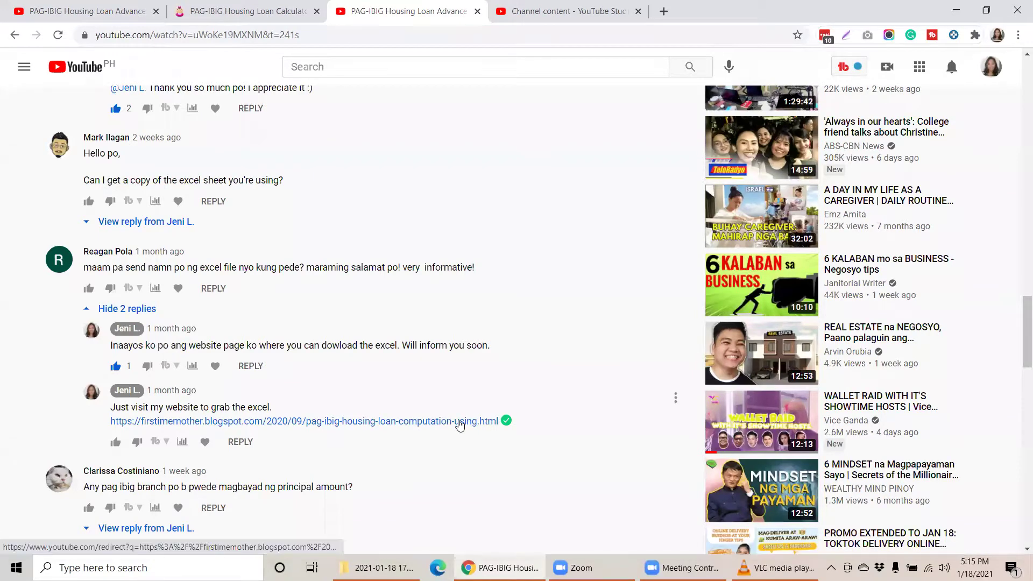
- Open the PAG-IBIG Housing Loan Calculator blog post and follow its '>> DOWNLOAD THE EXCEL HERE <<' link
left_click(460, 422)
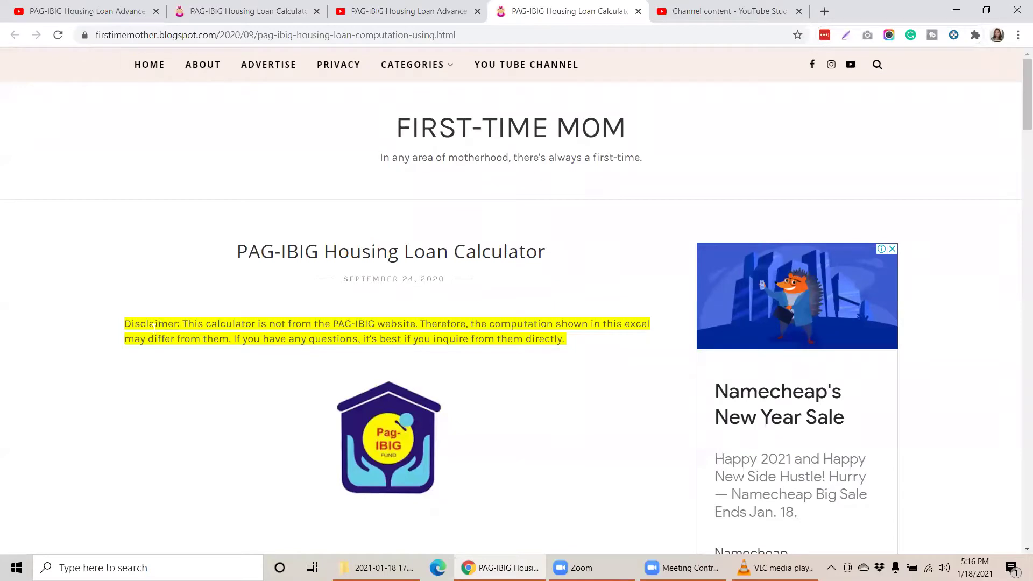
scroll(557, 360, "down", 6)
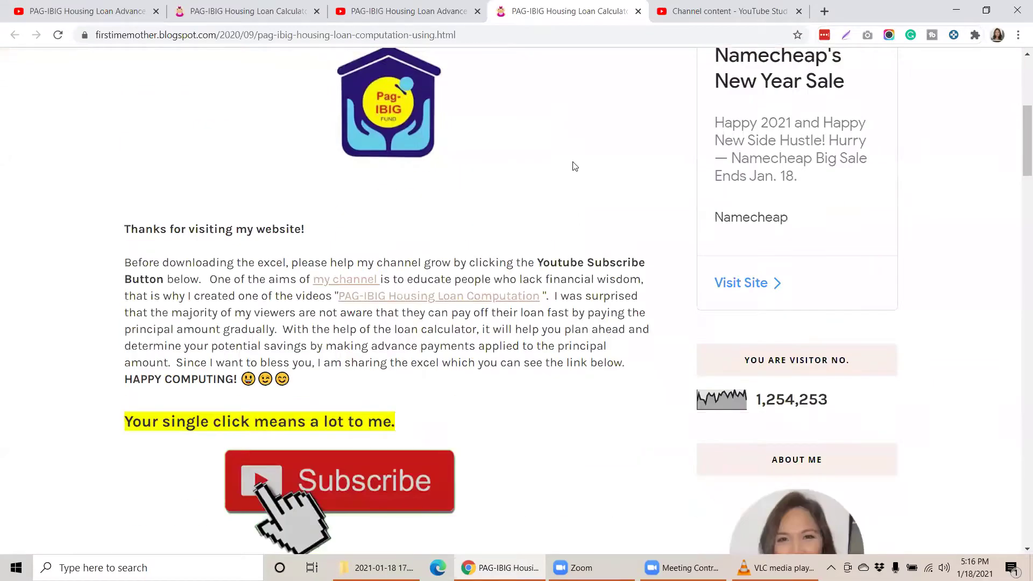
scroll(603, 194, "down", 4)
scroll(646, 230, "down", 2)
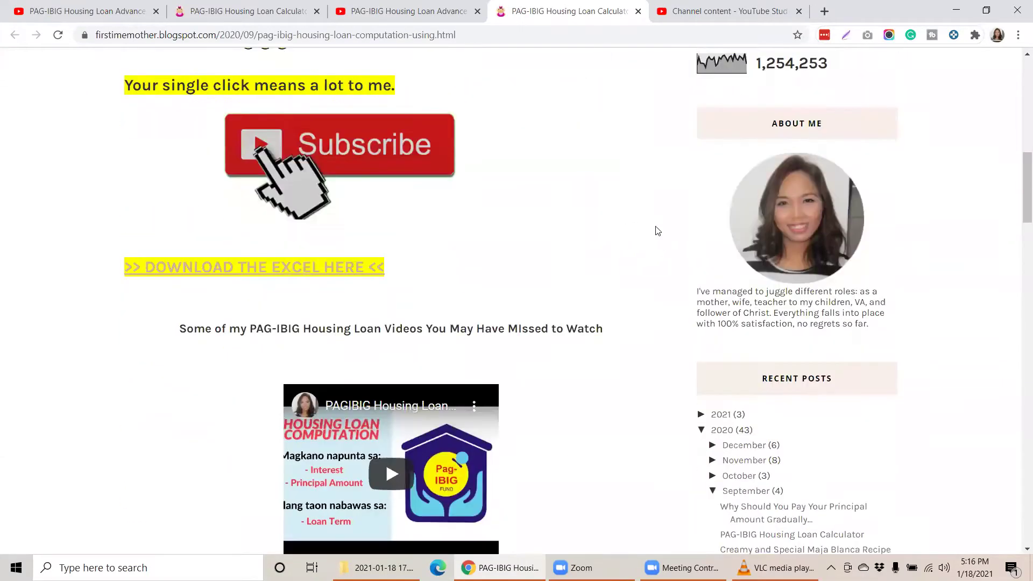
scroll(657, 231, "down", 2)
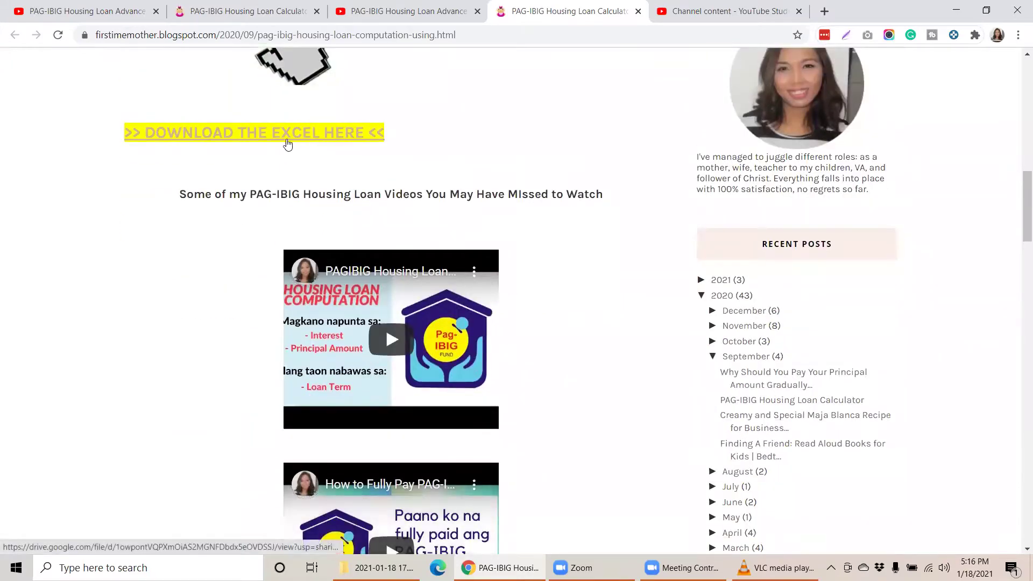
left_click(320, 137)
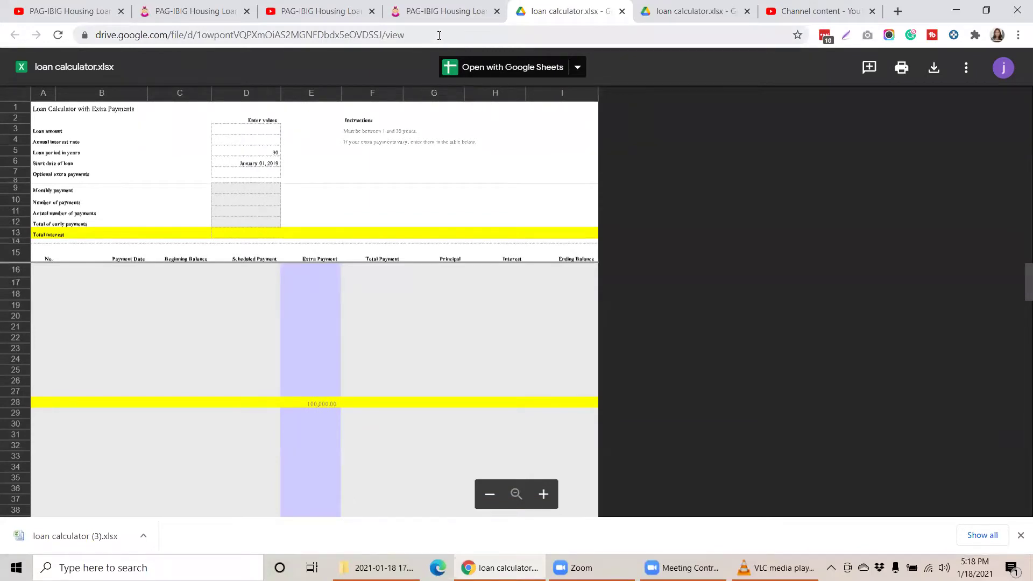
- Download loan calculator.xlsx from Drive and show it as loan calculator (5).xlsx in Downloads
left_click(439, 35)
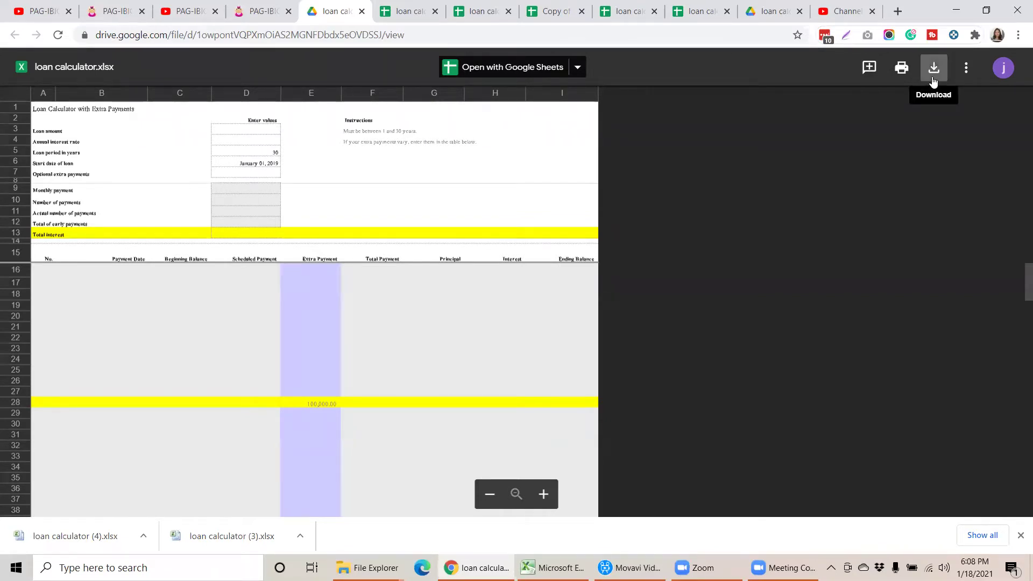
left_click(933, 81)
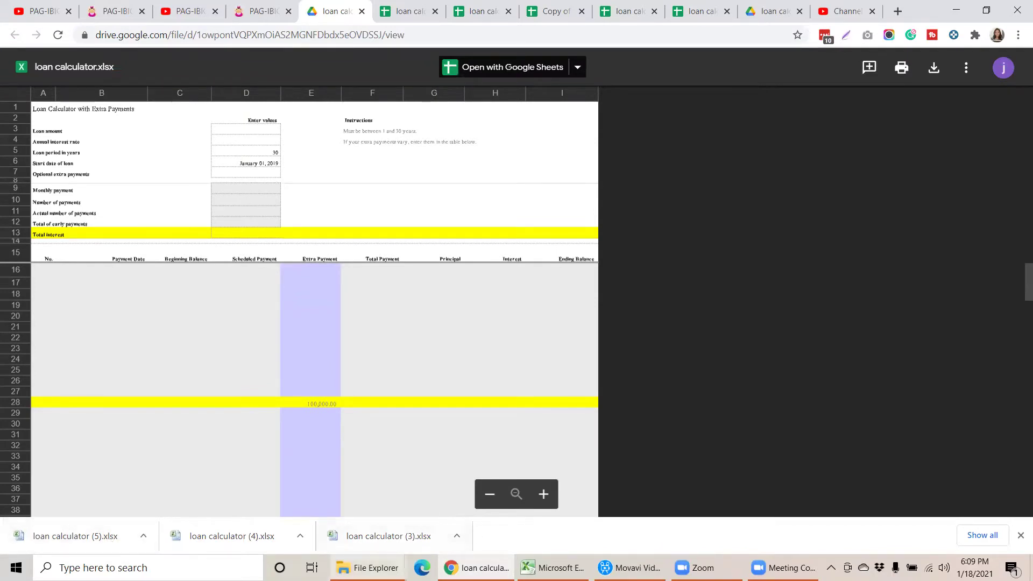
left_click(368, 568)
left_click(331, 514)
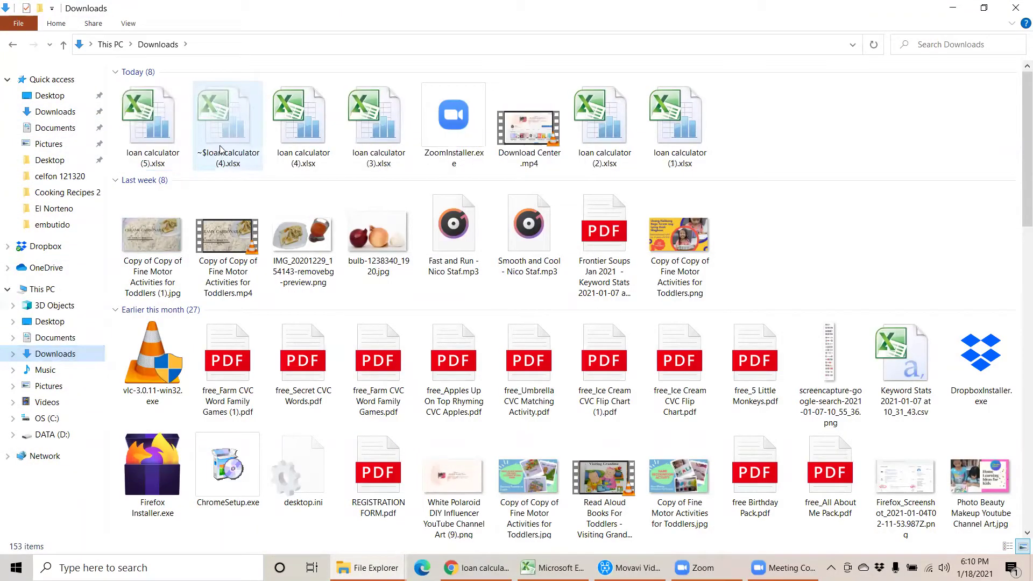
- Open loan calculator (5).xlsx in Excel, then return to the Drive preview in Google Sheets
double_click(144, 126)
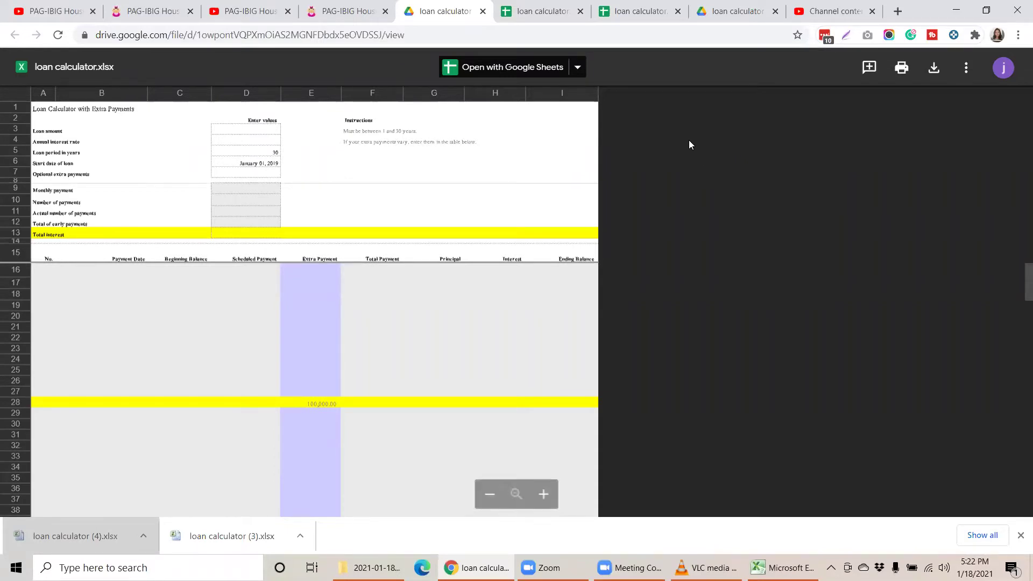
left_click(501, 71)
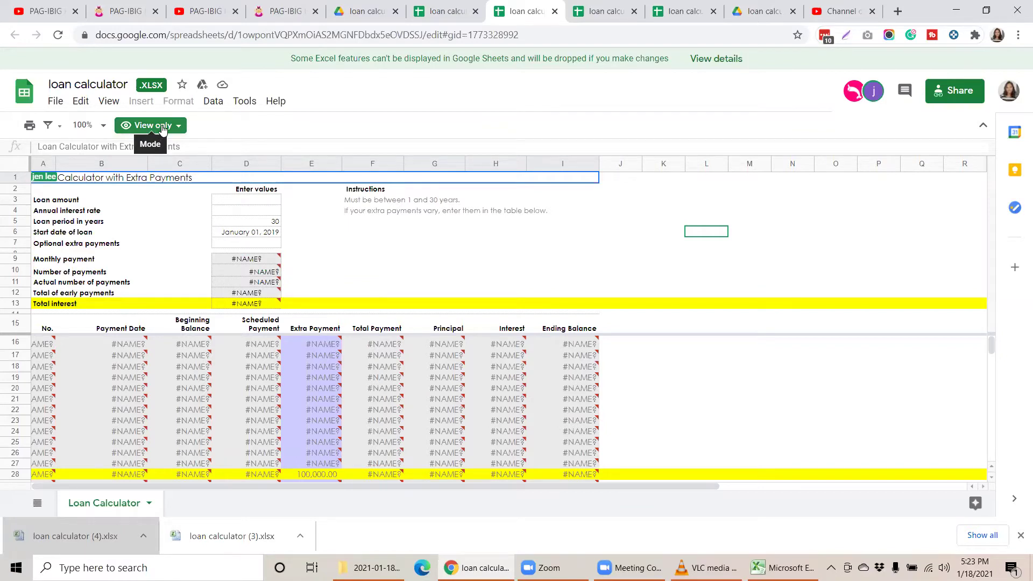
- Make an editable copy of the spreadsheet, keeping the default name 'Copy of loan calculator'
left_click(55, 104)
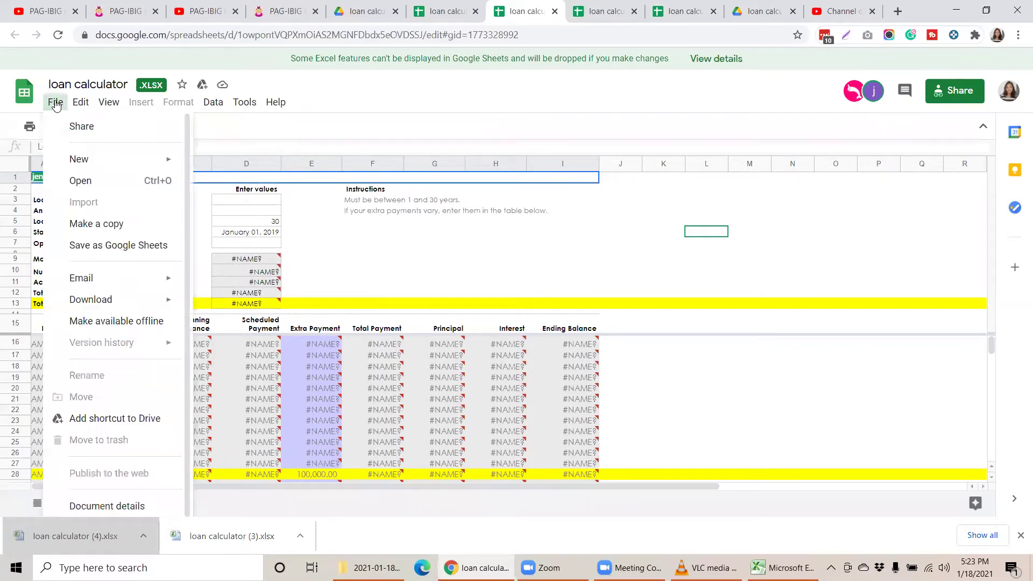
left_click(112, 224)
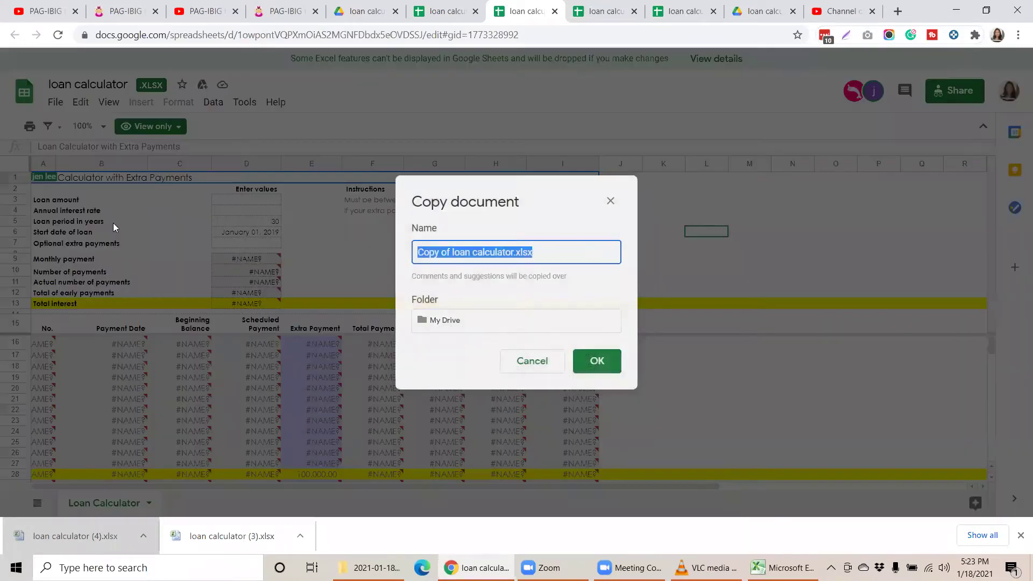
left_click(603, 361)
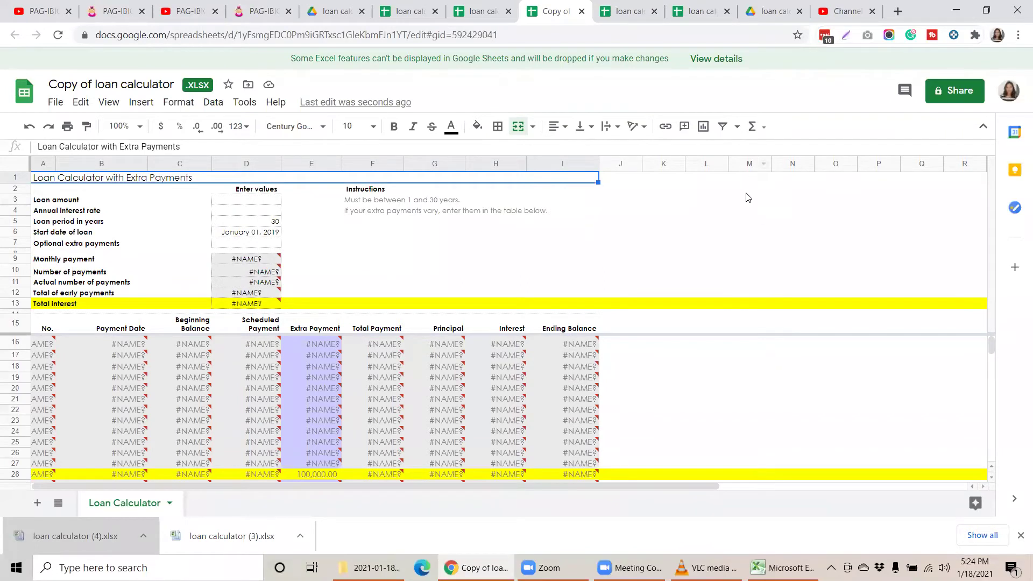
- Enter a 2,000,000 loan amount in D3 and a 6% annual interest rate in D4
left_click(267, 204)
type("2")
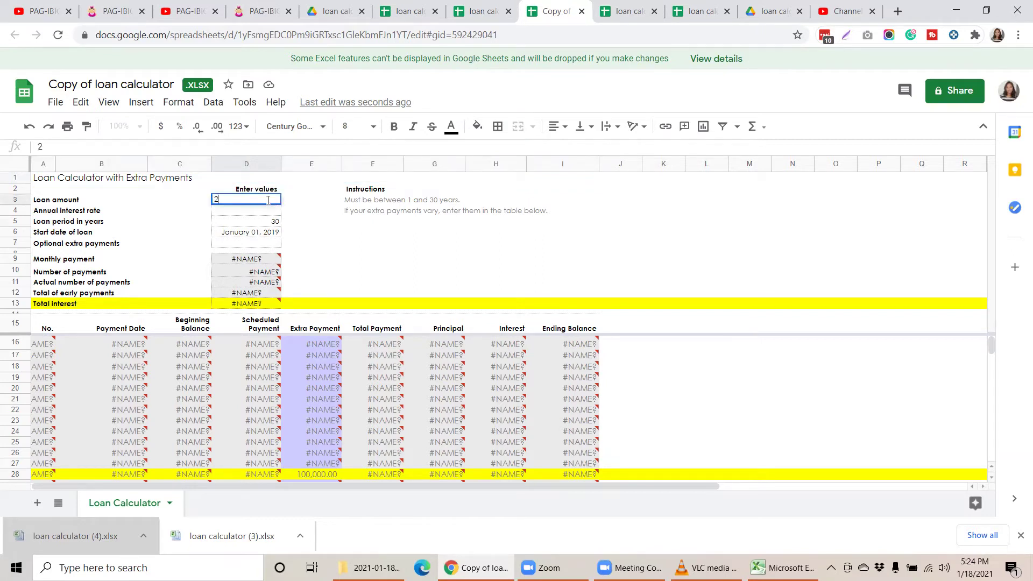
type("000000")
left_click(336, 235)
left_click(611, 355)
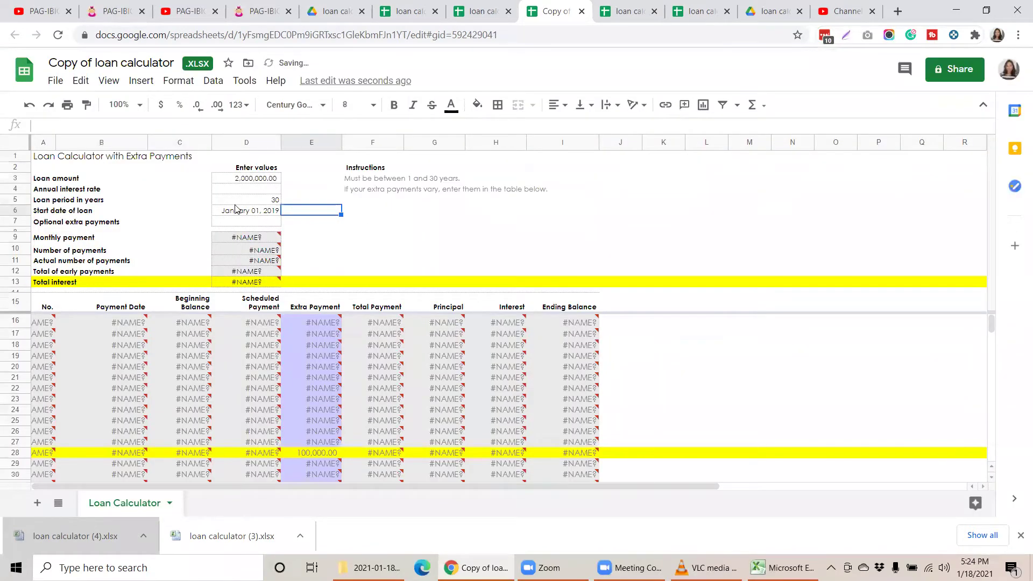
left_click(274, 192)
type("6%")
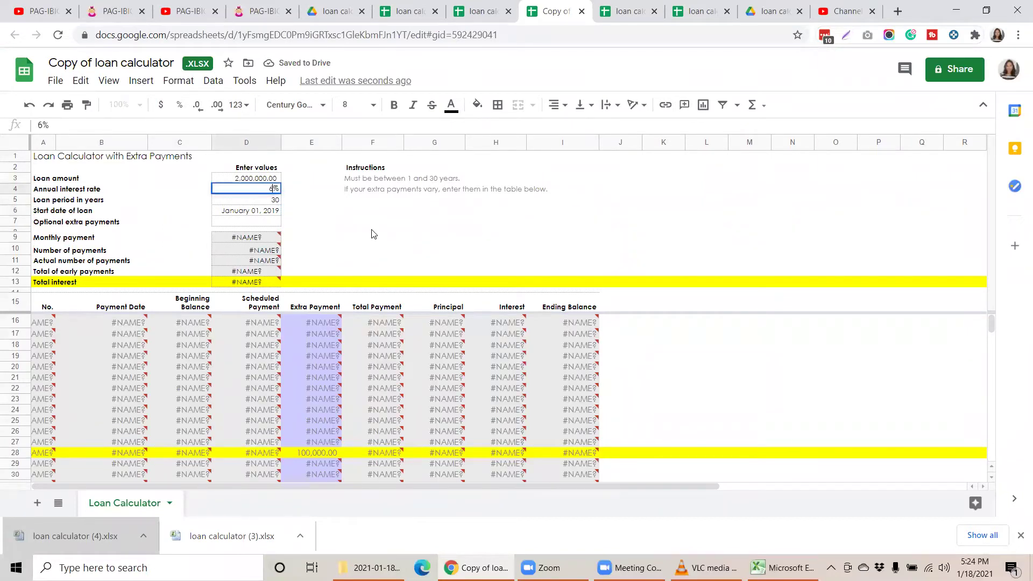
left_click(372, 230)
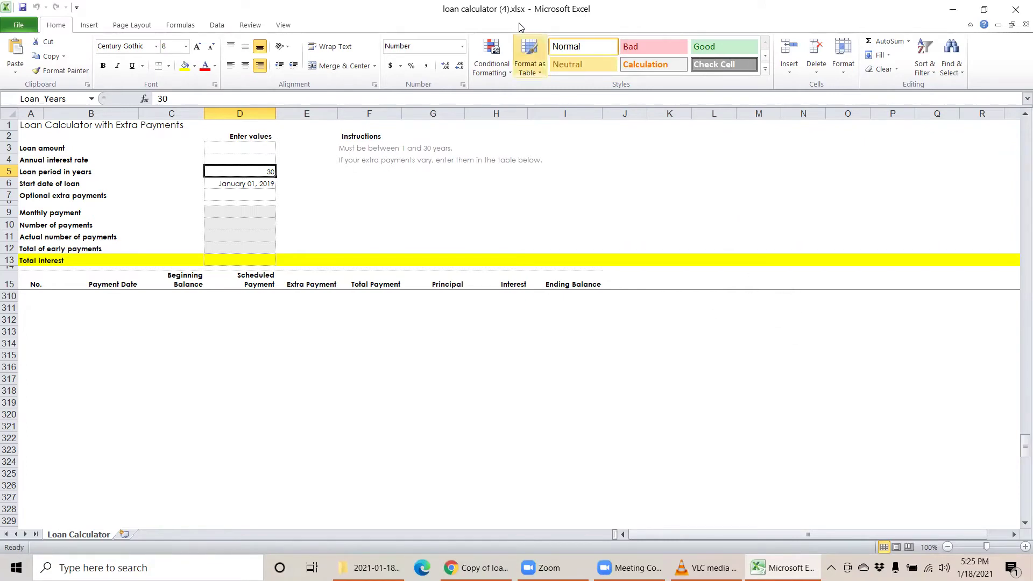
key("super+e")
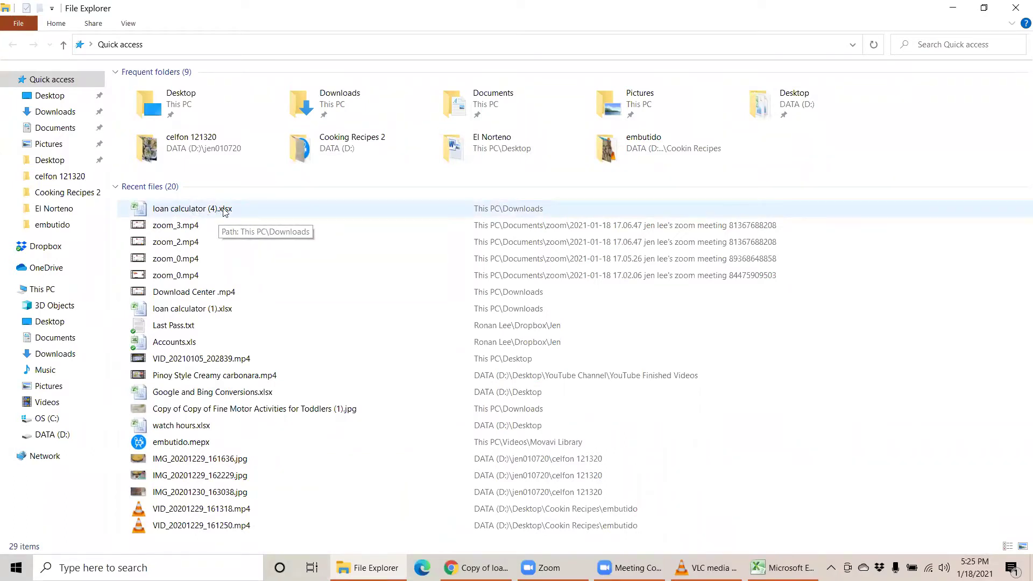
right_click(205, 210)
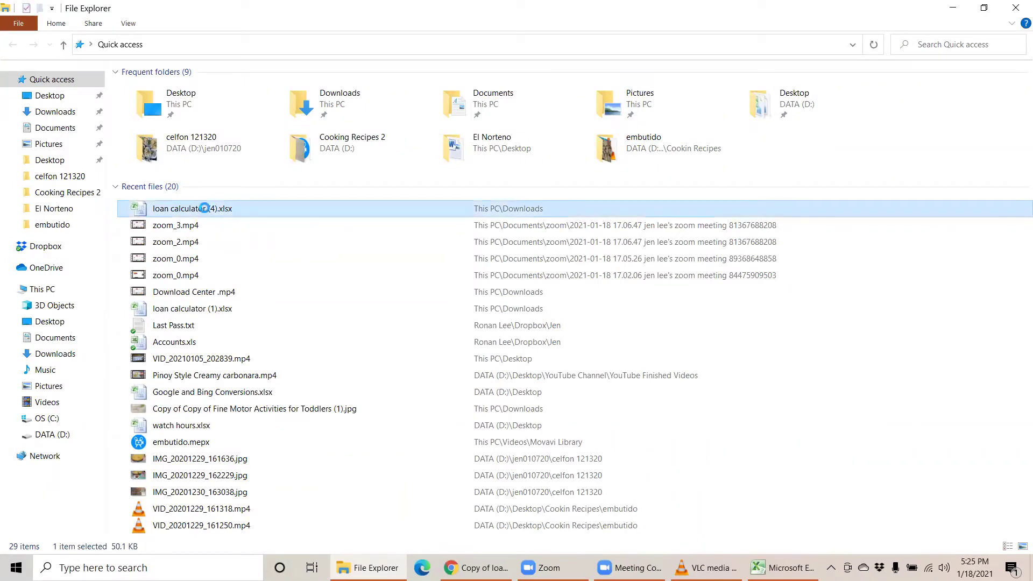
left_click(255, 215)
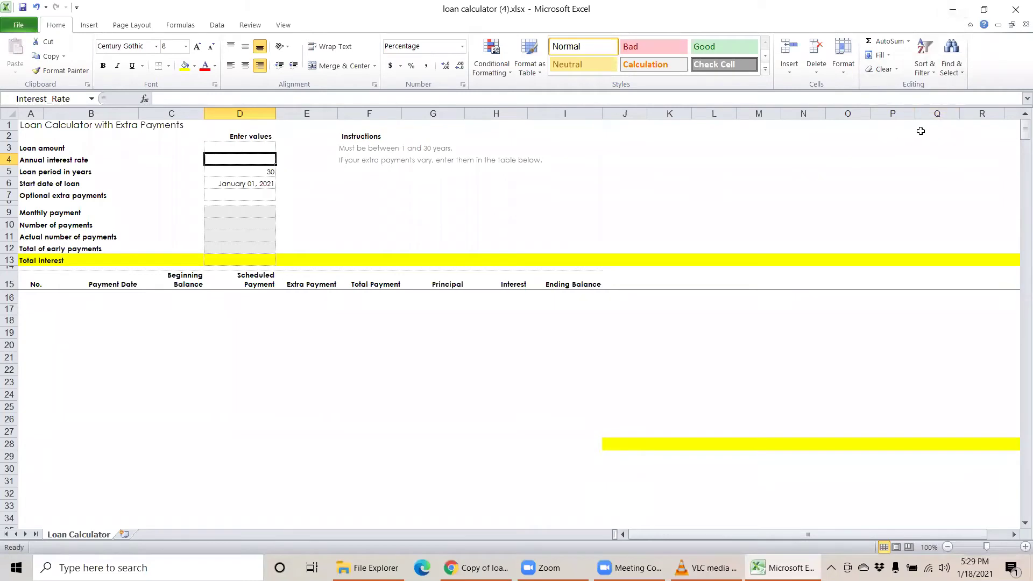
- Enter a 1,000,000 loan amount in D3 and a 6% annual interest rate in D4
left_click(256, 147)
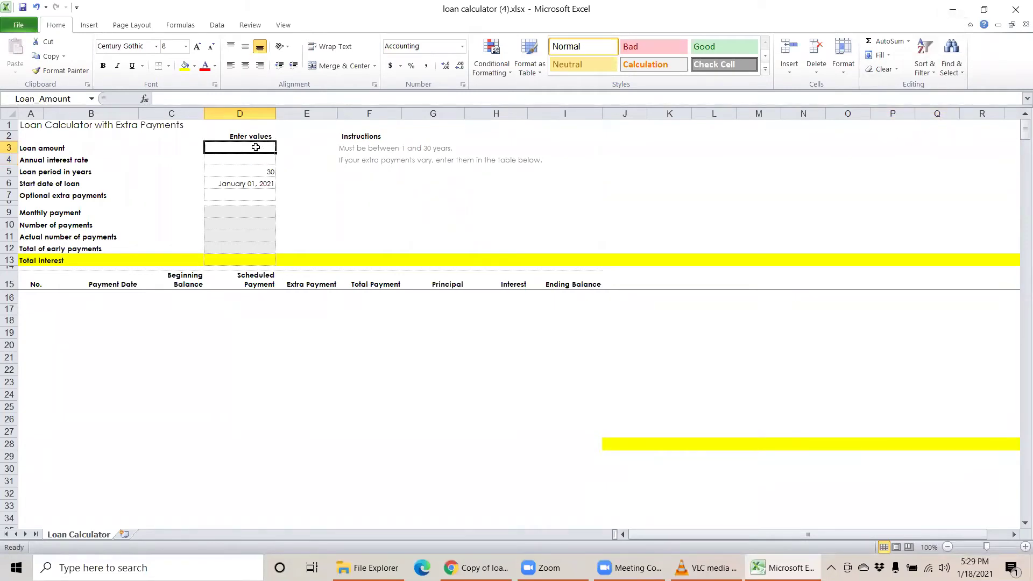
type("1000000")
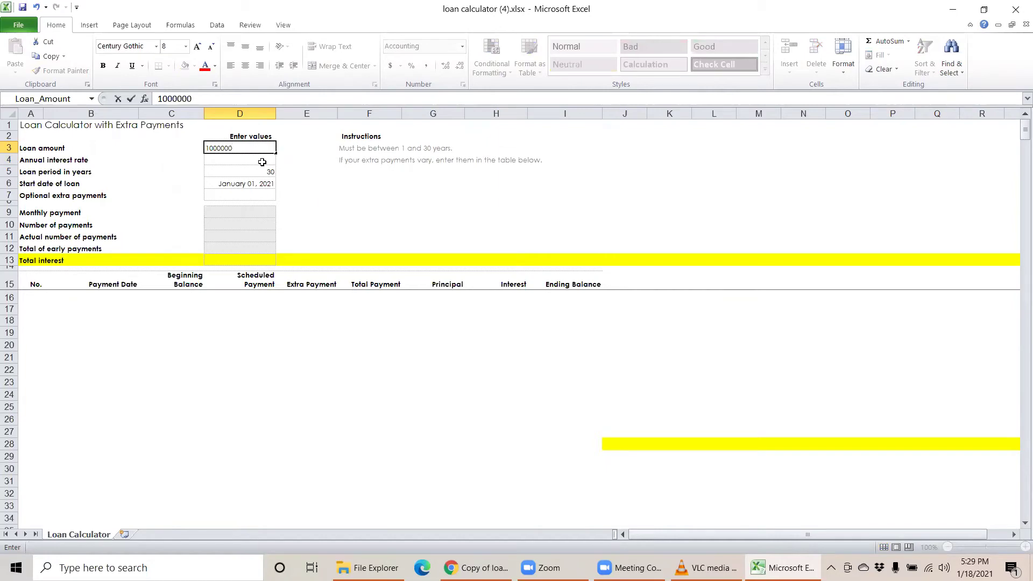
left_click(262, 162)
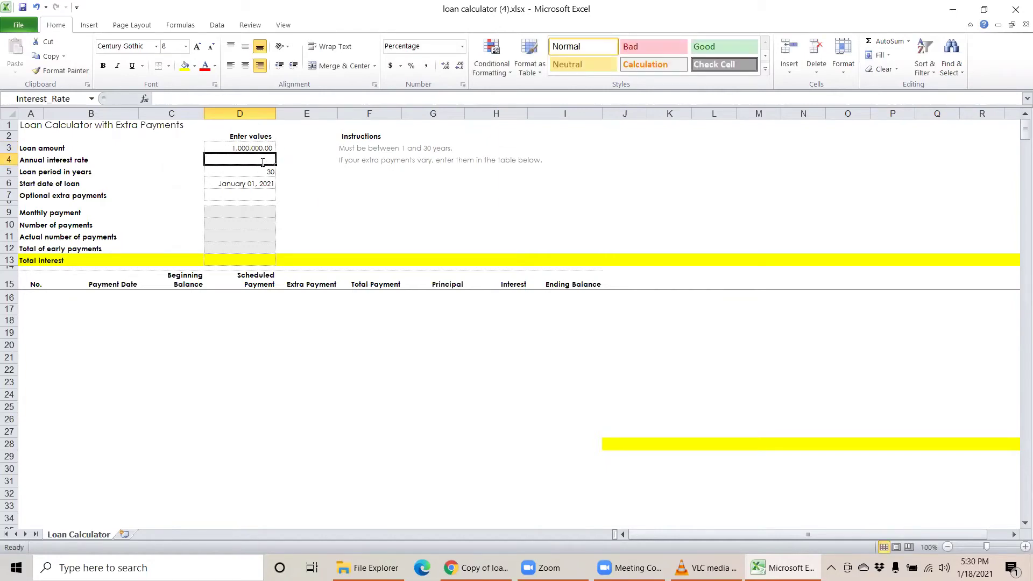
type("6")
left_click(330, 194)
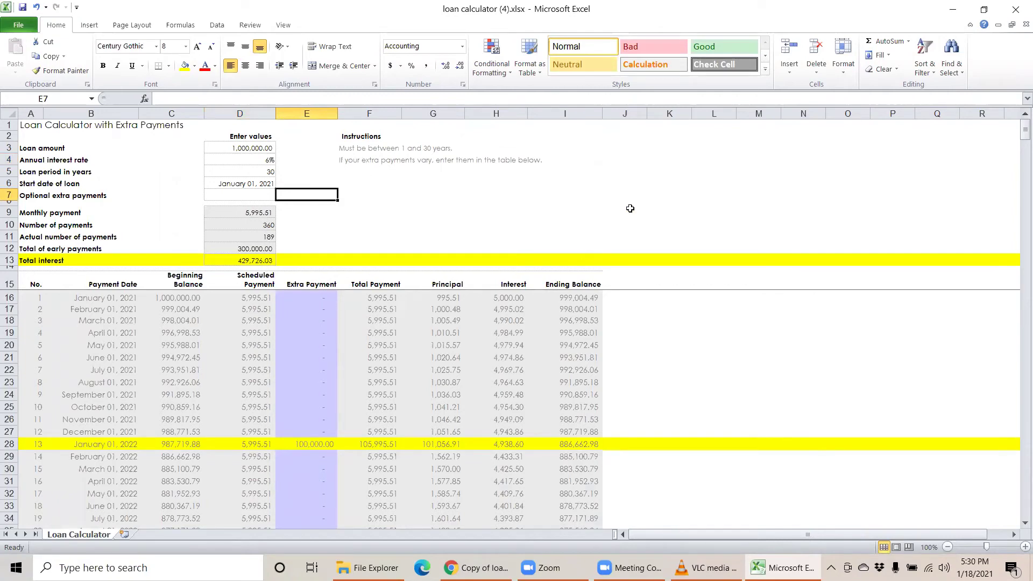
- Clear the preset 100,000 and 200,000 extra payments in E28 and E41
scroll(630, 208, "down", 3)
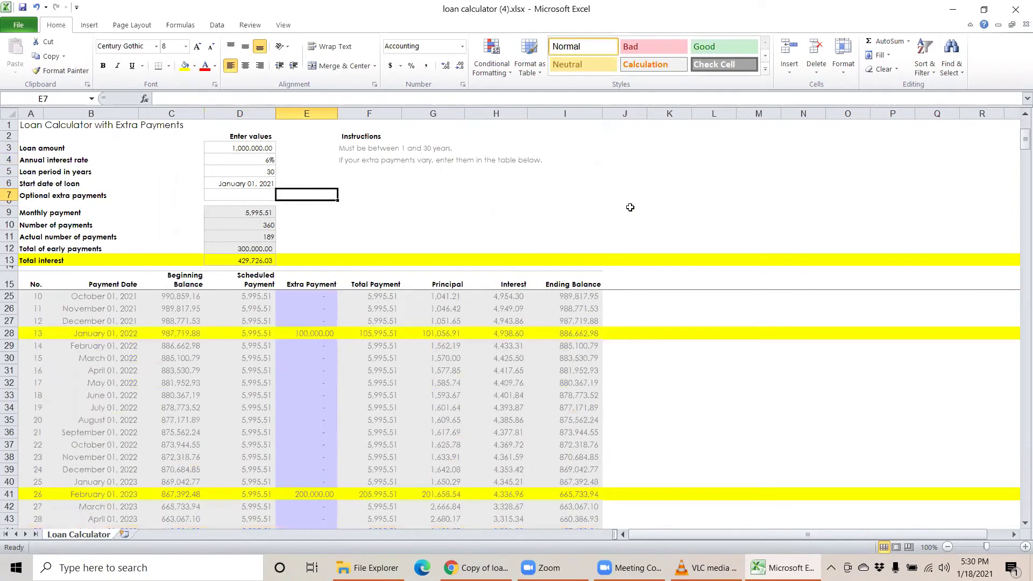
left_click(314, 333)
key("Delete")
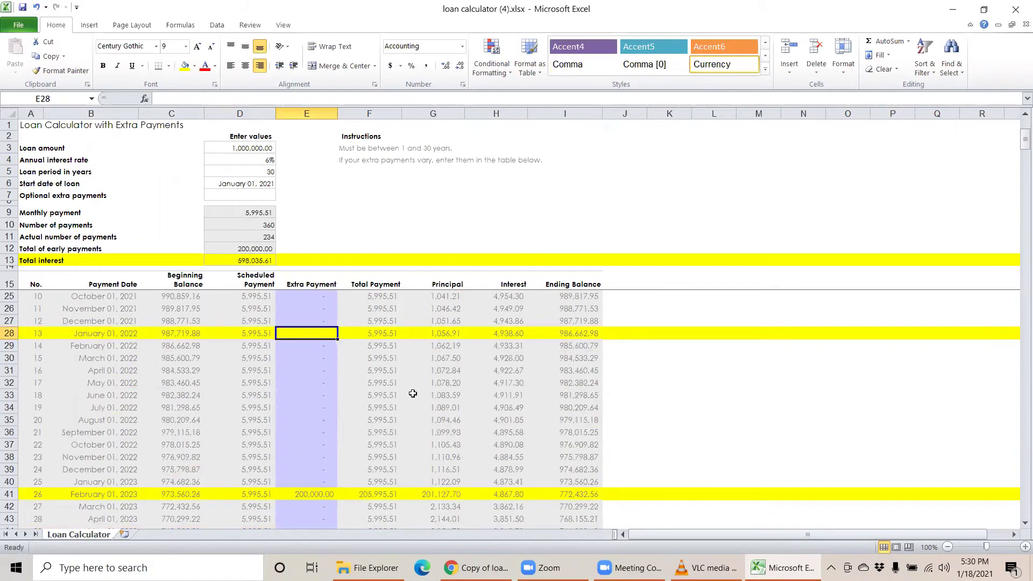
scroll(509, 358, "down", 4)
left_click(323, 347)
key("Delete")
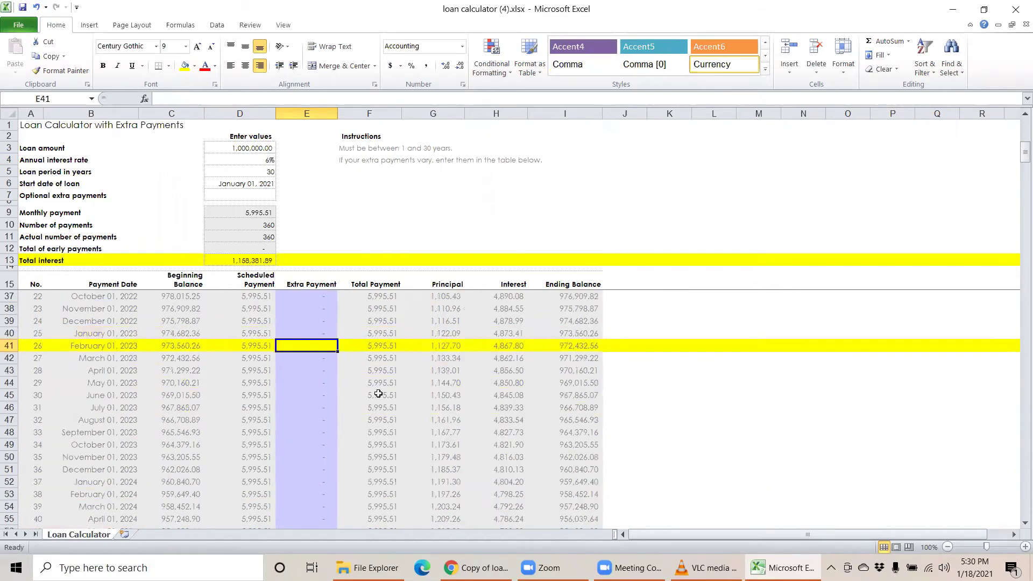
scroll(321, 383, "down", 12)
scroll(296, 381, "down", 20)
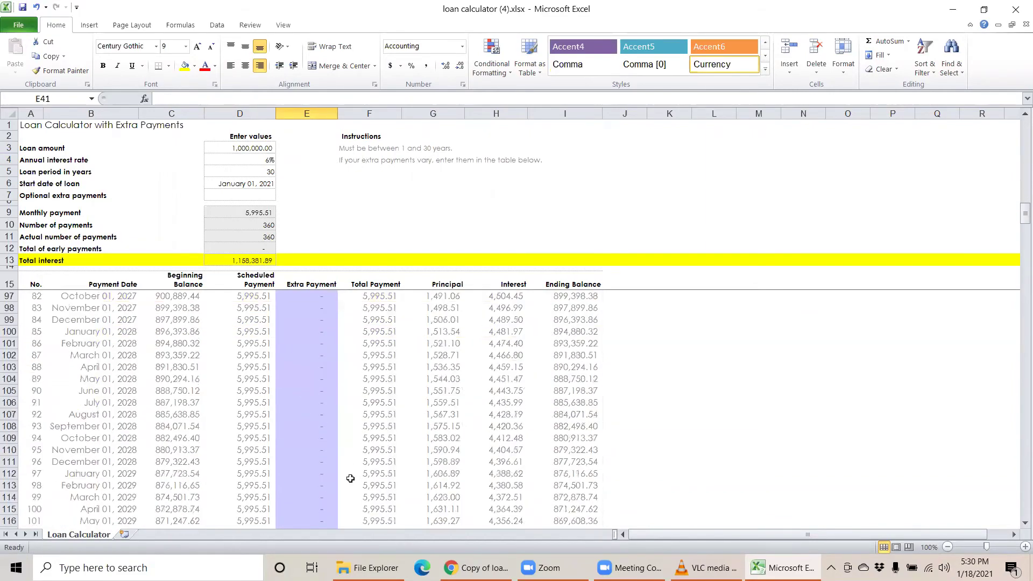
scroll(320, 486, "down", 20)
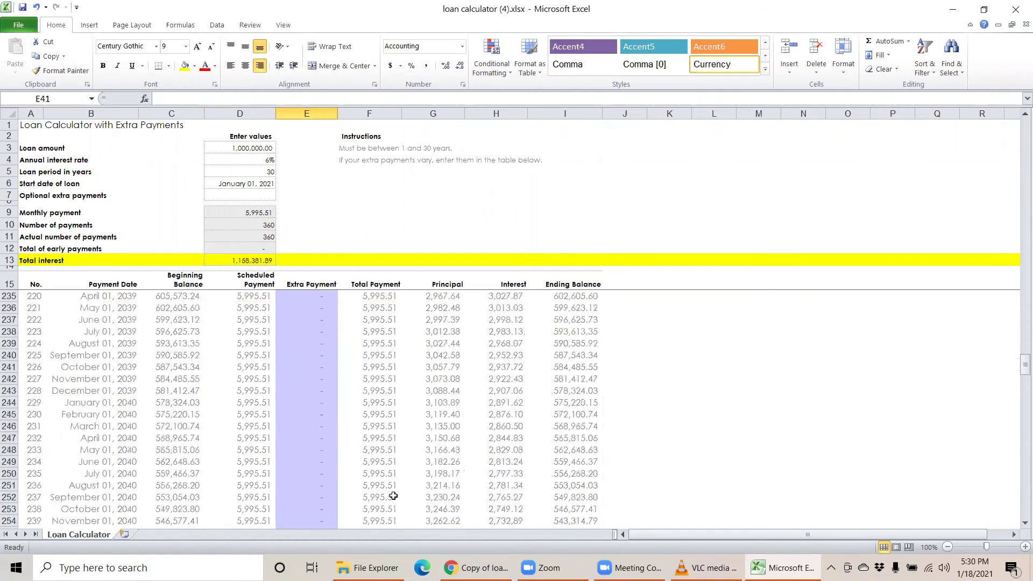
left_click_drag(1019, 409, 1019, 124)
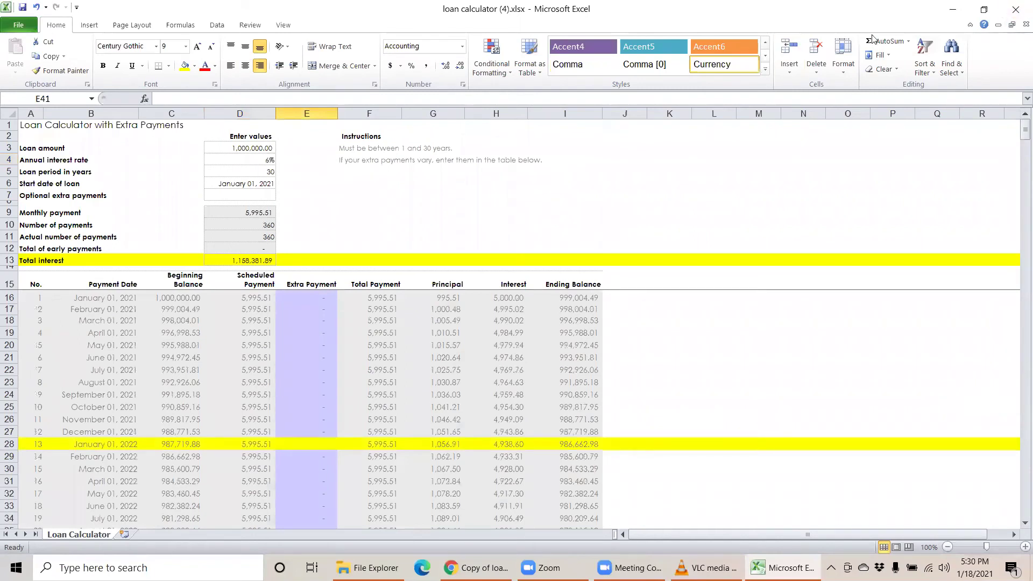
left_click(240, 183)
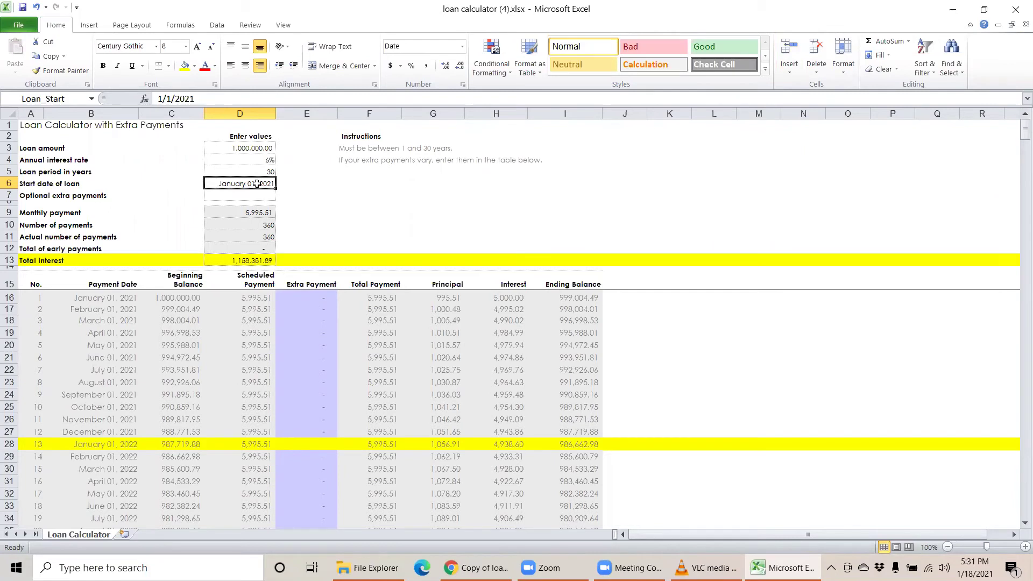
left_click(161, 98)
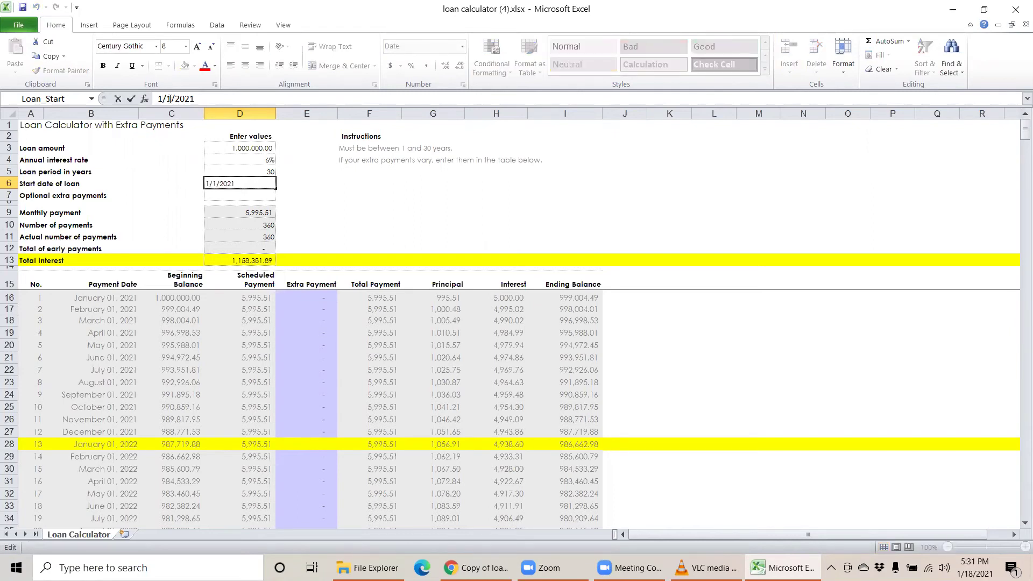
double_click(176, 99)
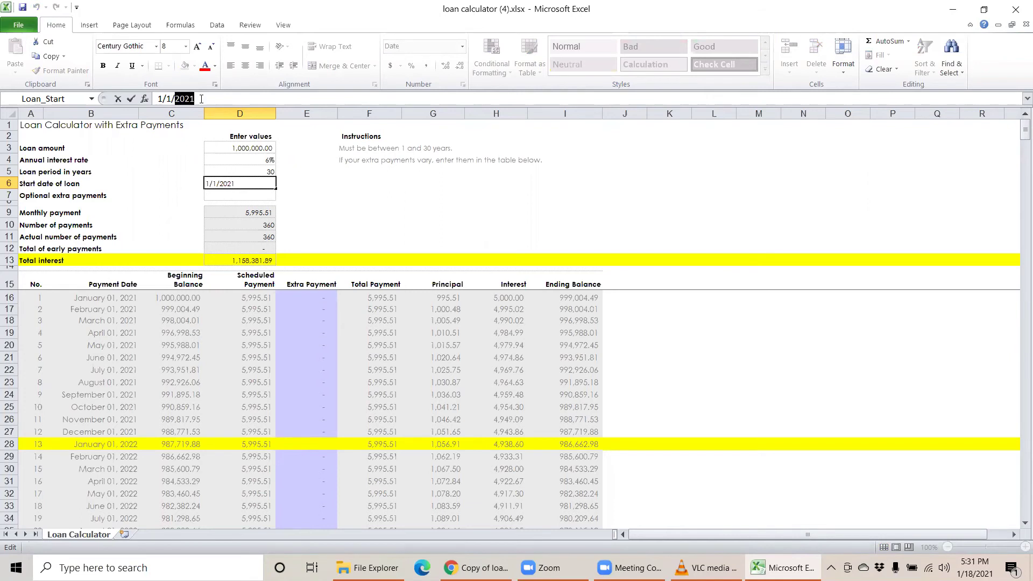
left_click(160, 99)
key("Delete")
type("2")
key("Return")
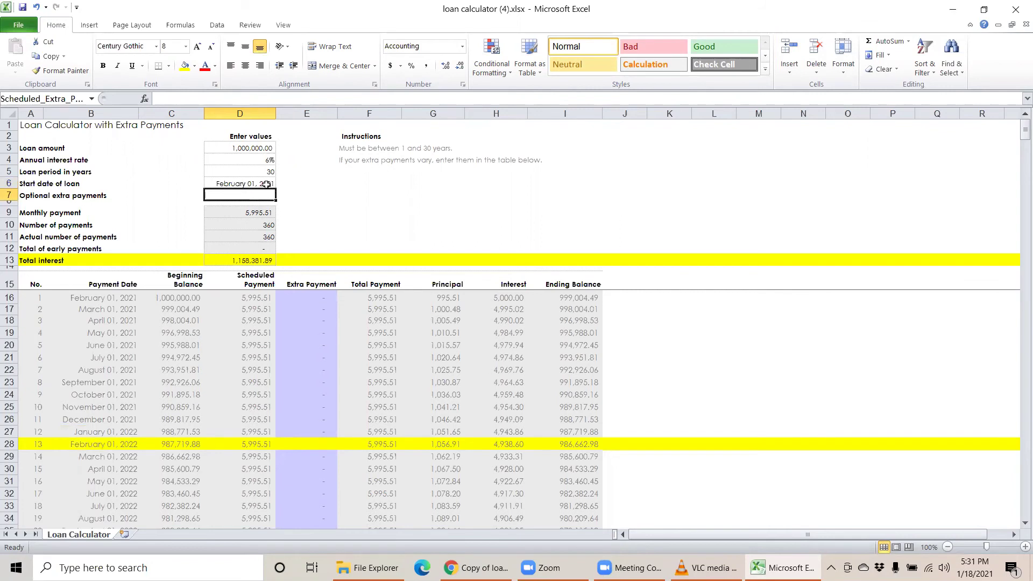
left_click(251, 186)
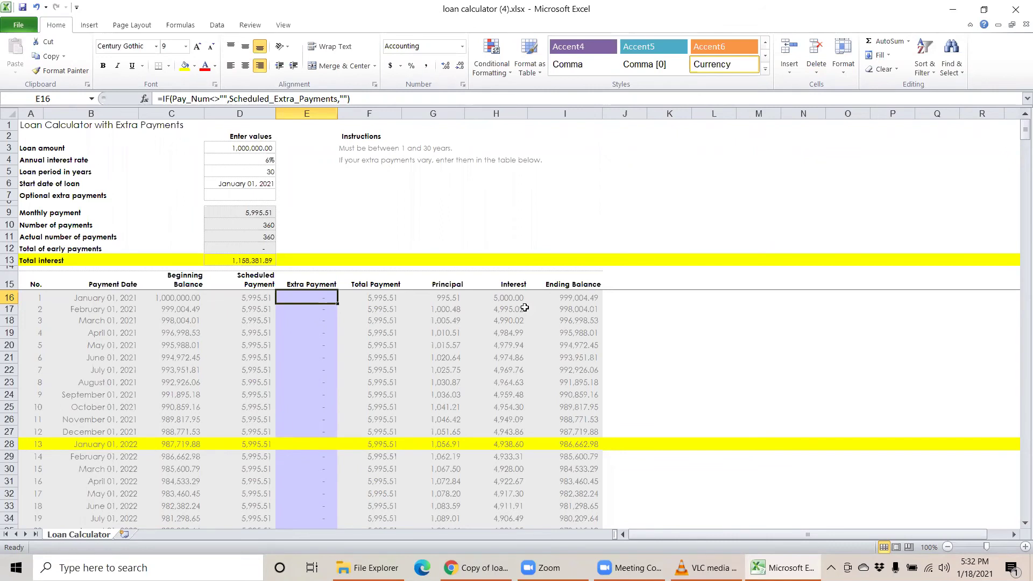
- Inspect the G16 Principal formula in the formula bar, leaving it unchanged
left_click(453, 297)
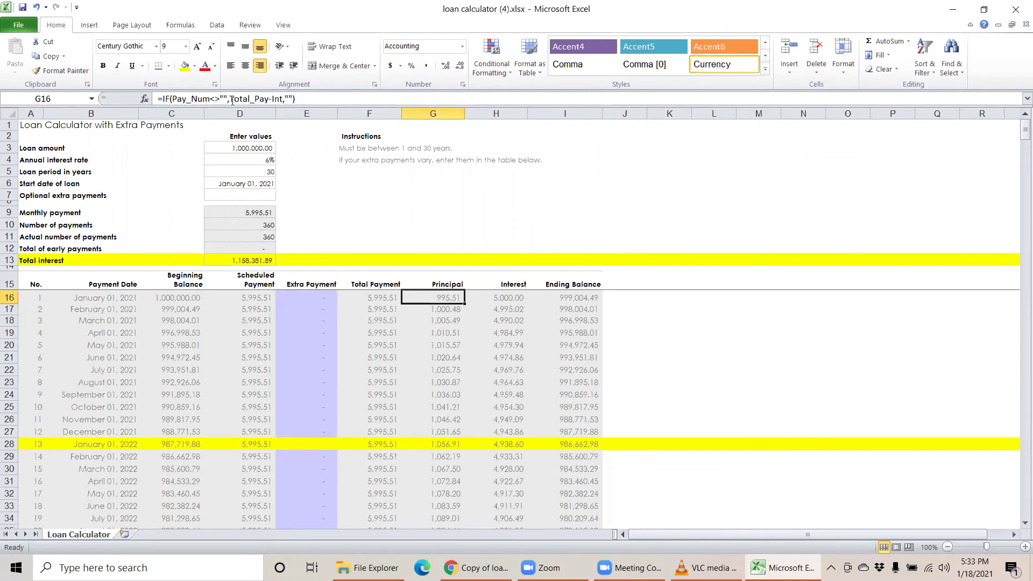
left_click(311, 98)
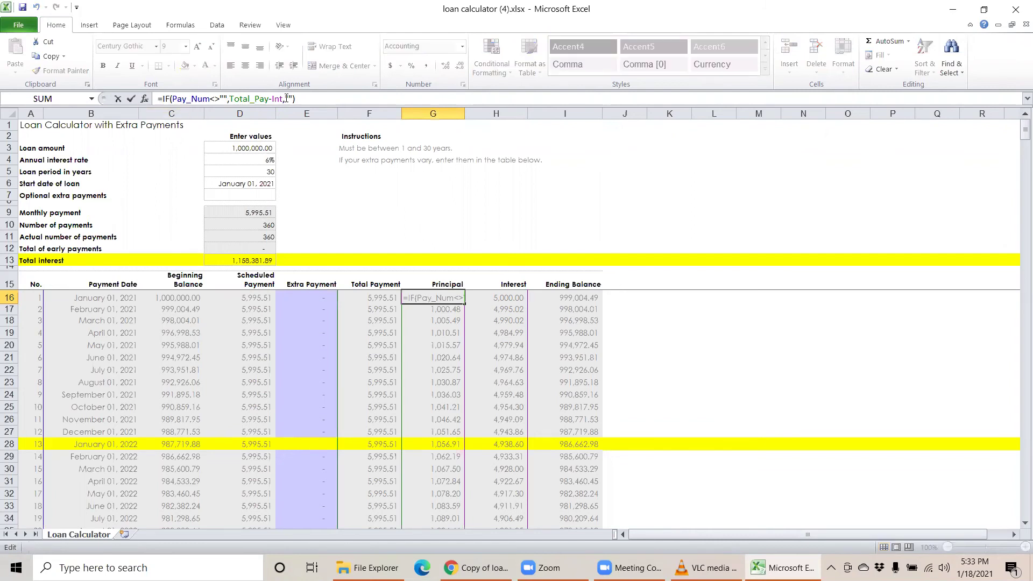
left_click(450, 322)
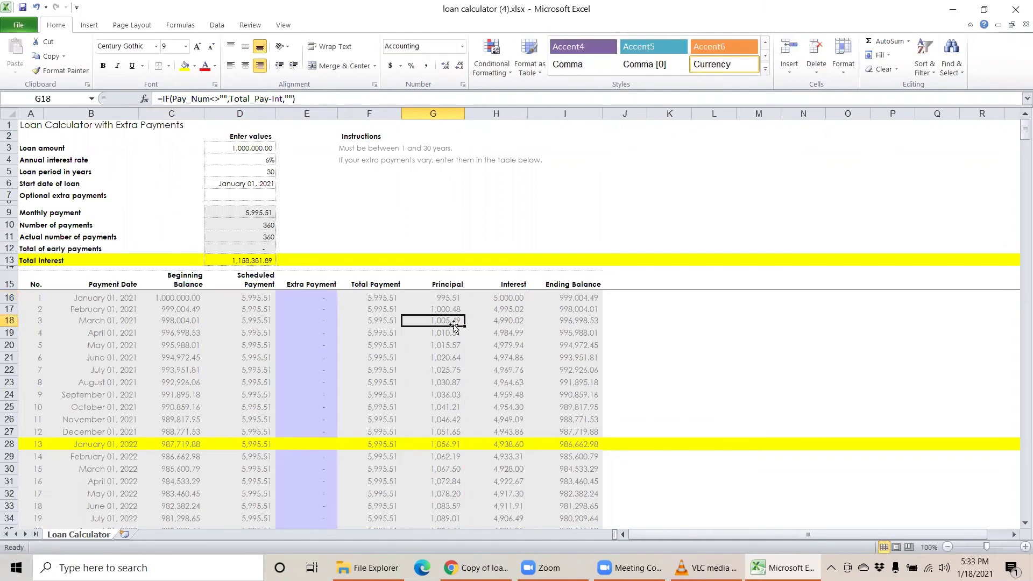
- Enter a 5,995.51 extra payment in E16 for the first month
left_click(305, 297)
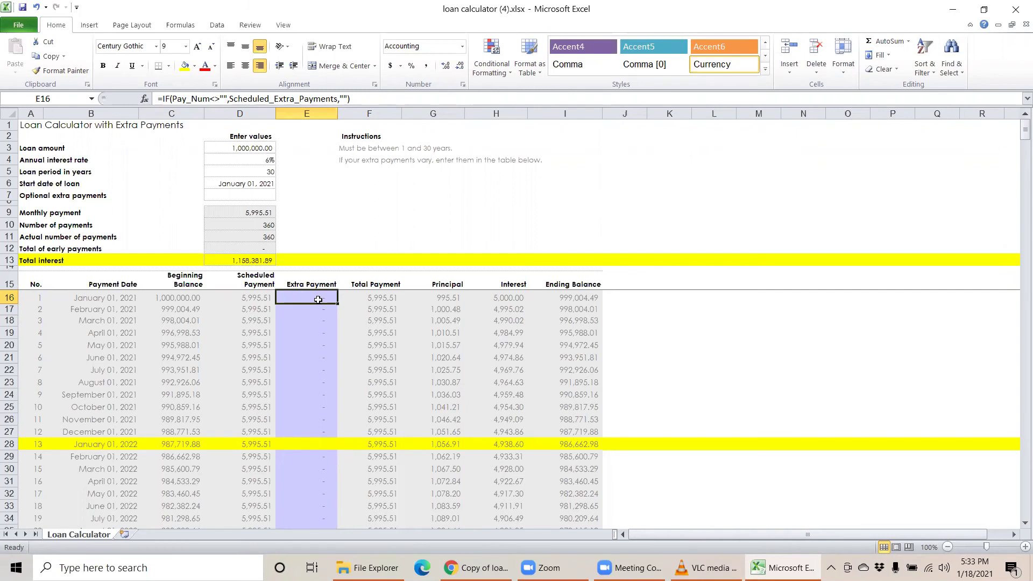
type("5,")
type("995.")
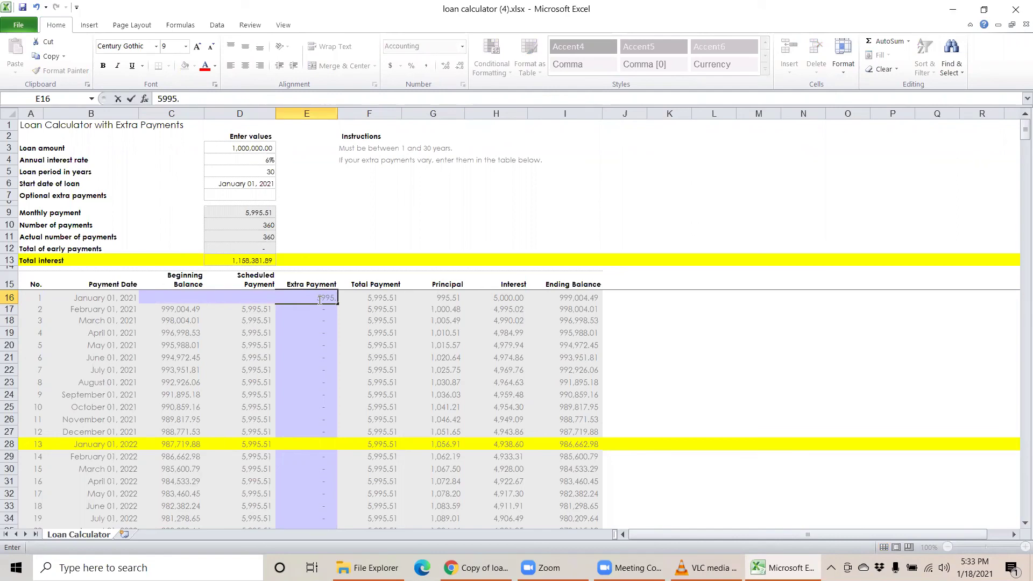
type("51")
key("Return")
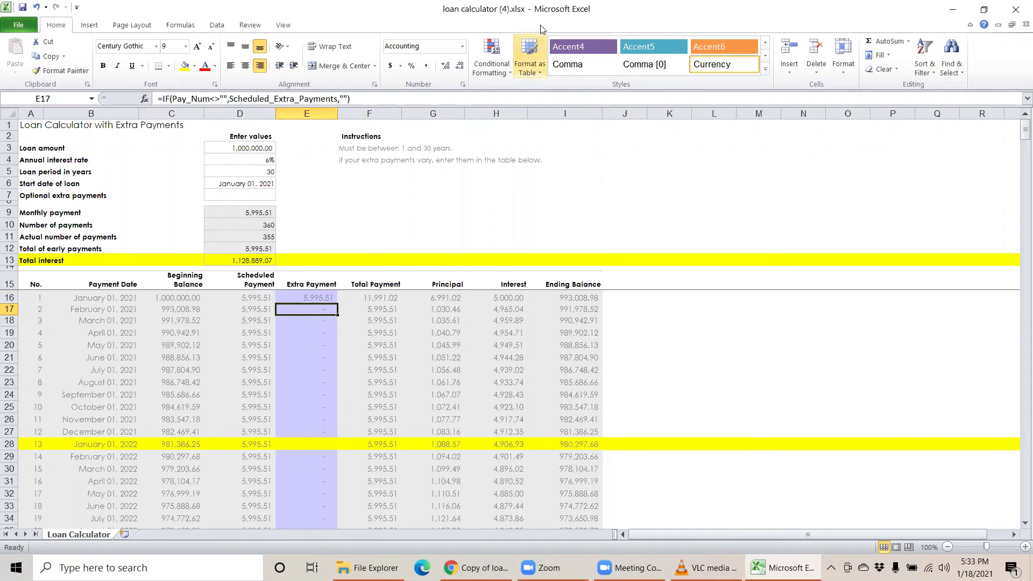
left_click(669, 297)
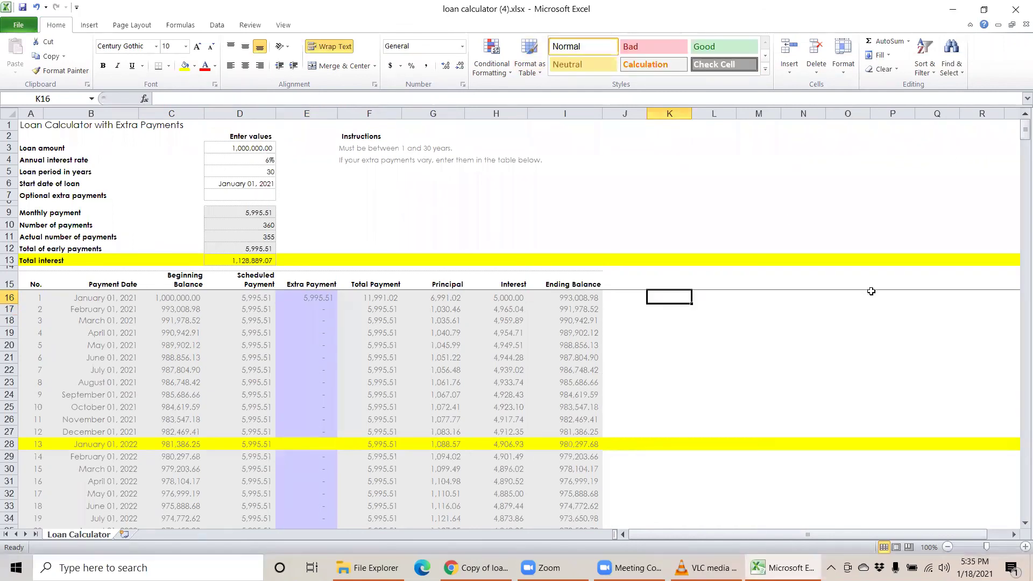